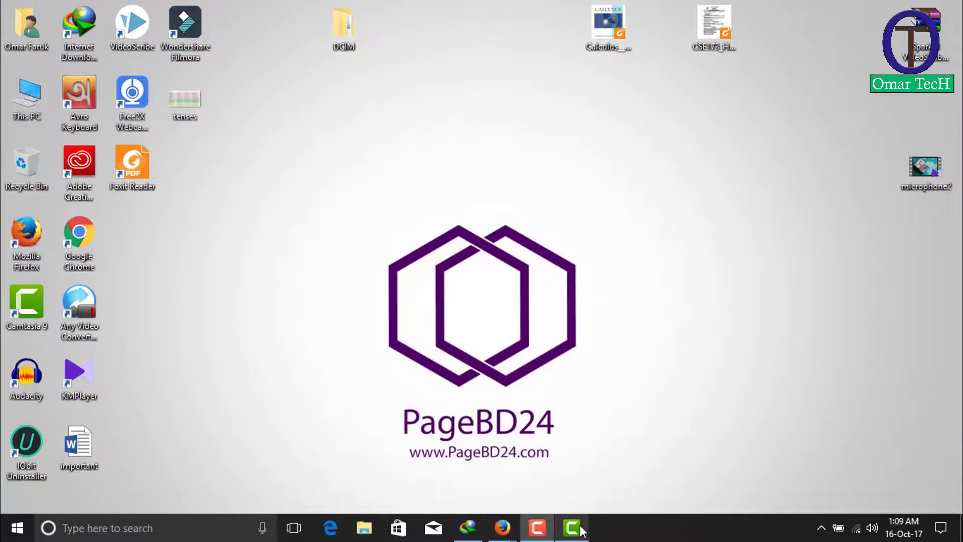
Switch to Camtasia, import the microphone2 video from the Desktop and place it at the start of Track 1
click(572, 527)
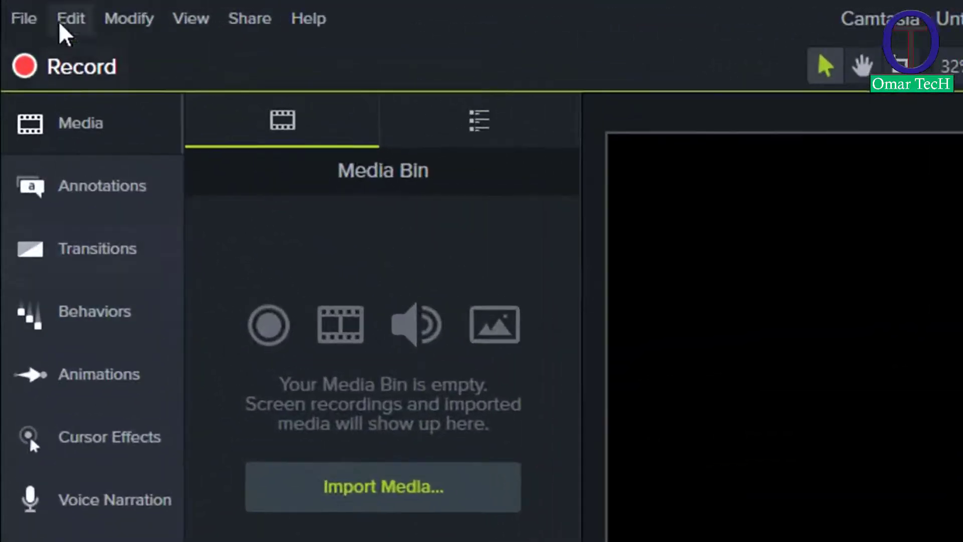
click(25, 21)
mouse_move(168, 338)
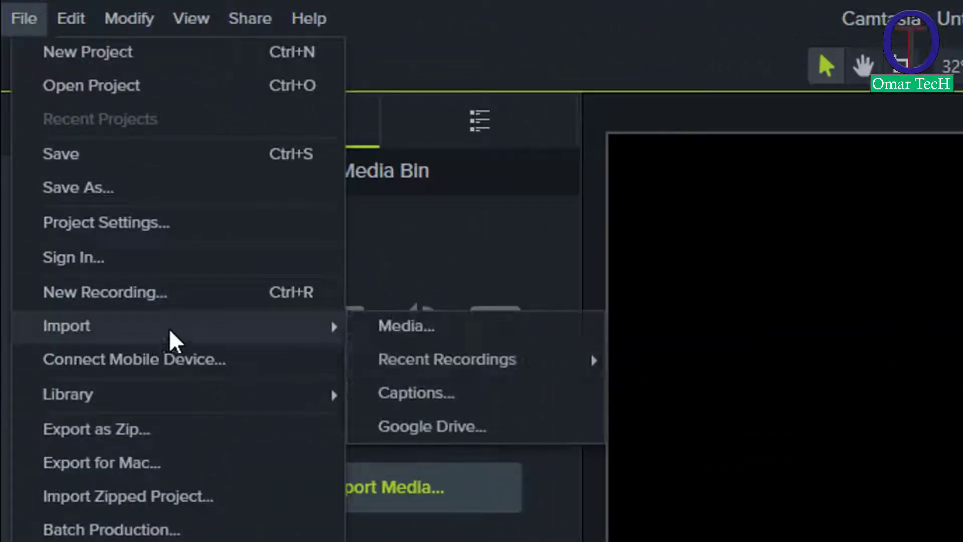
click(501, 333)
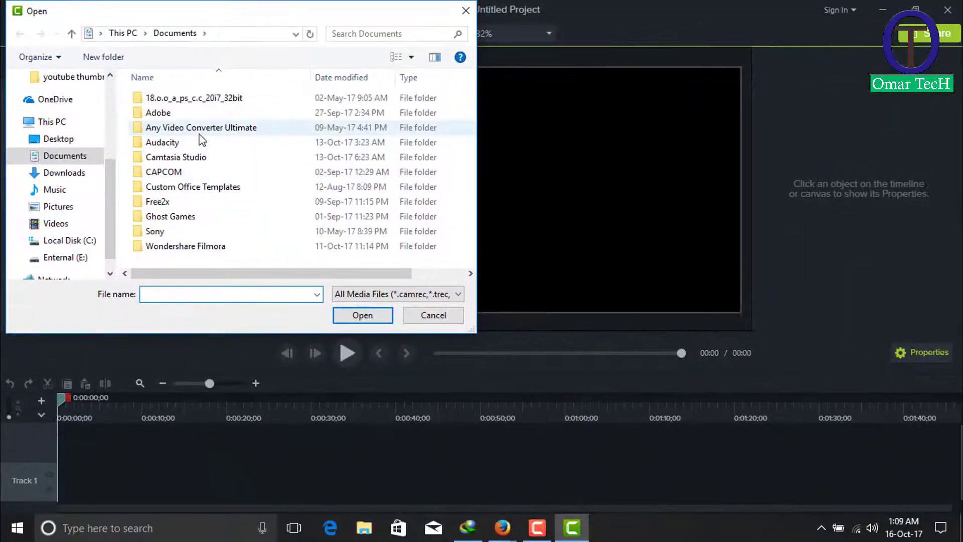
scroll(222, 152, right, 3)
scroll(65, 152, up, 3)
click(64, 191)
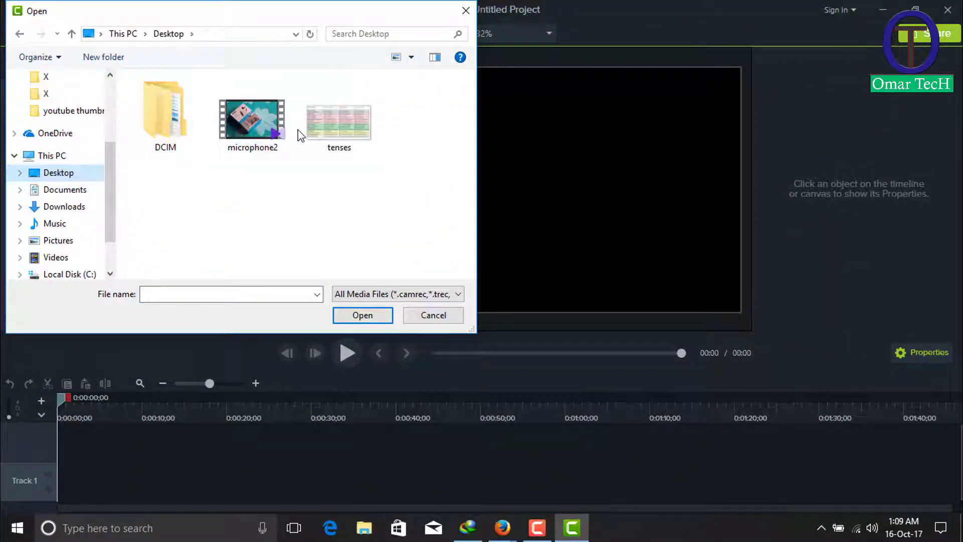
double_click(242, 117)
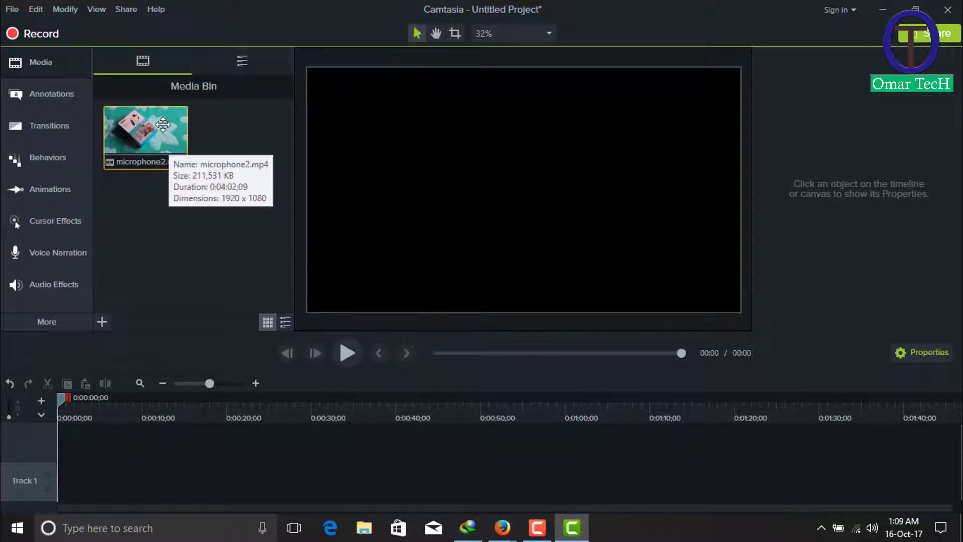
drag(161, 124, 24, 483)
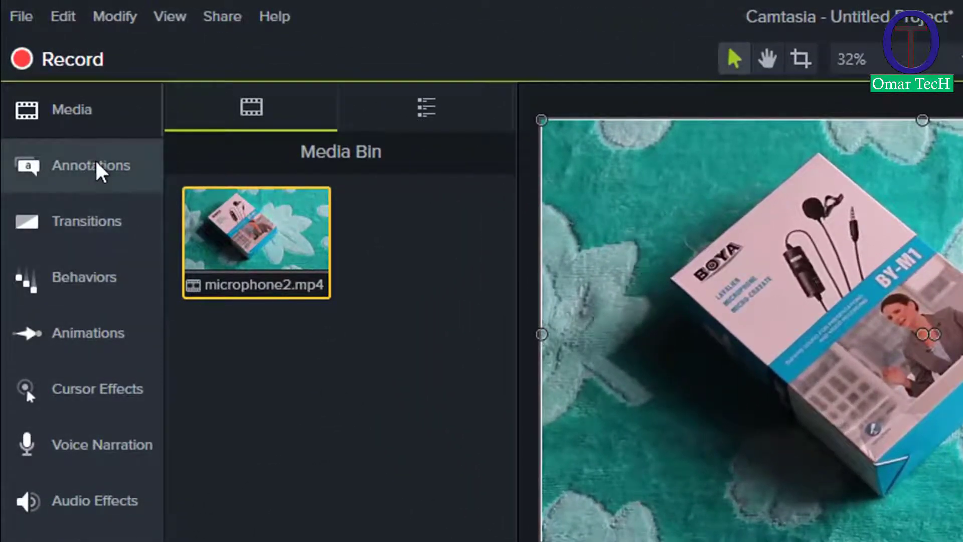
Add a solid black rectangle shape annotation on top of the video
click(98, 168)
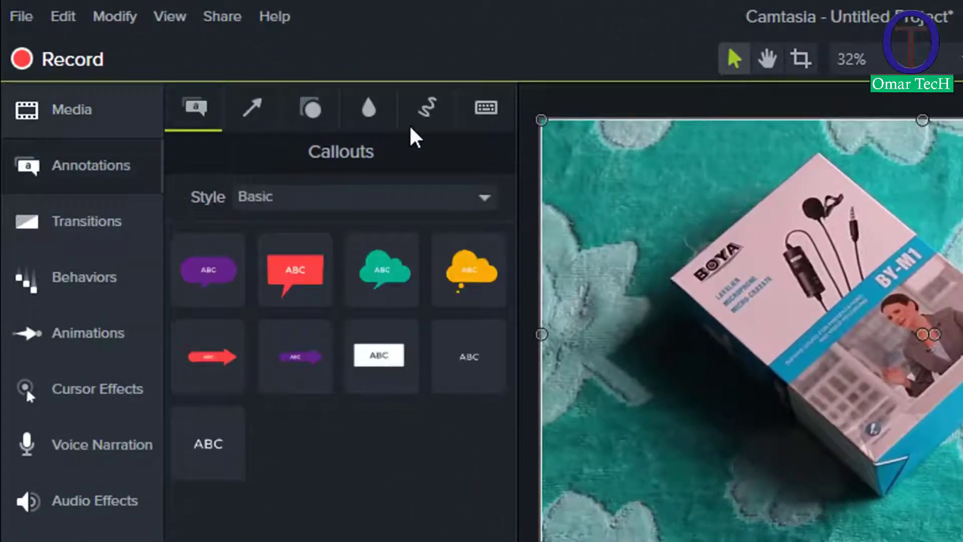
click(316, 109)
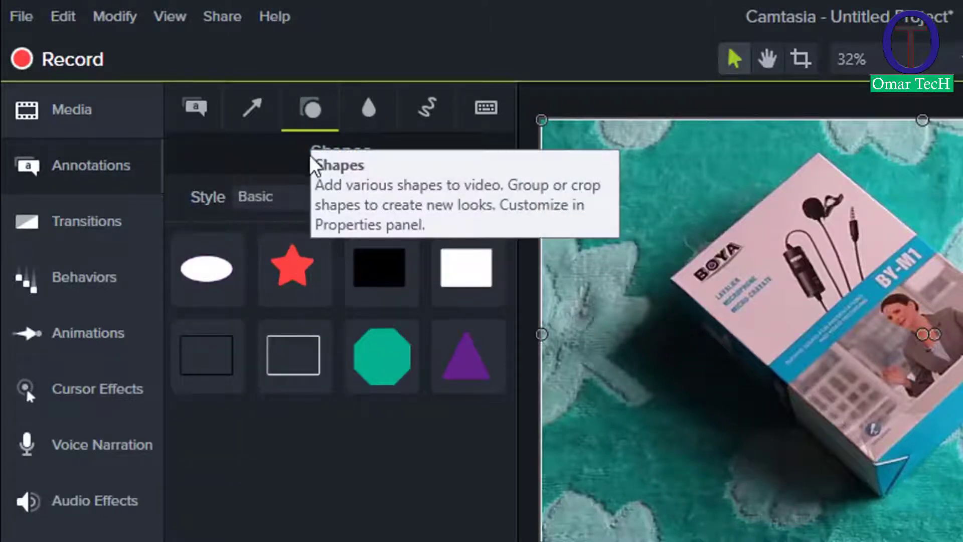
drag(402, 273, 789, 304)
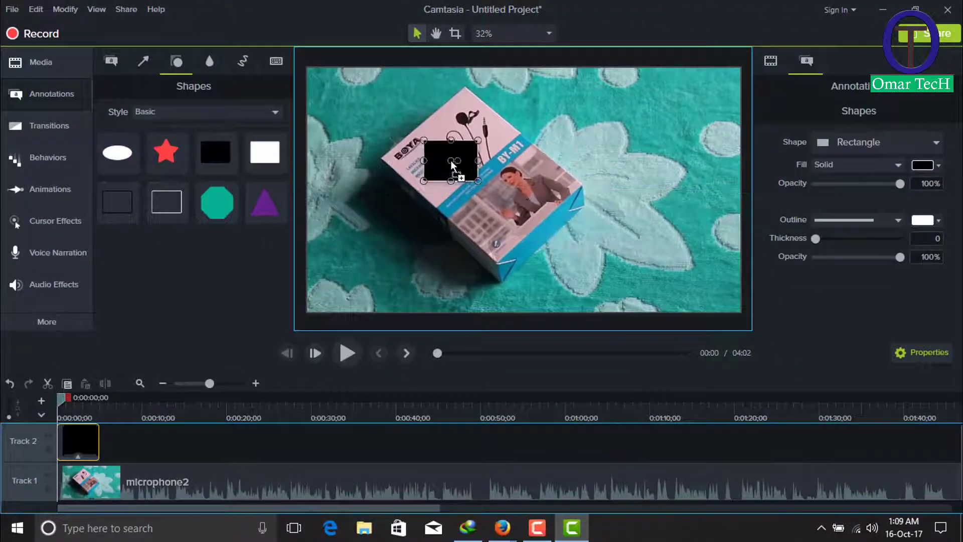
Reshape the black rectangle into a thin band spanning the full width near the video's bottom edge and set its fill opacity to 63%
drag(452, 164, 717, 160)
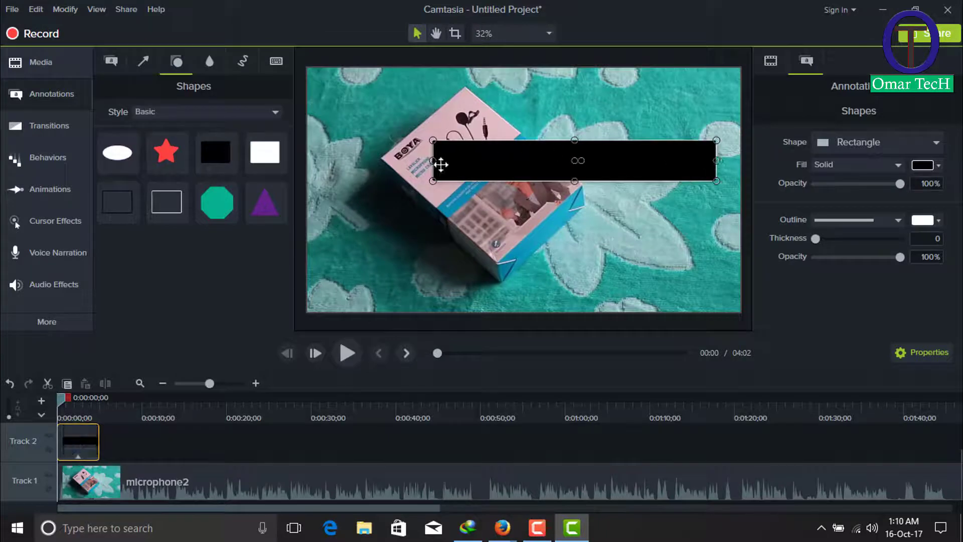
drag(430, 161, 325, 161)
drag(521, 139, 566, 291)
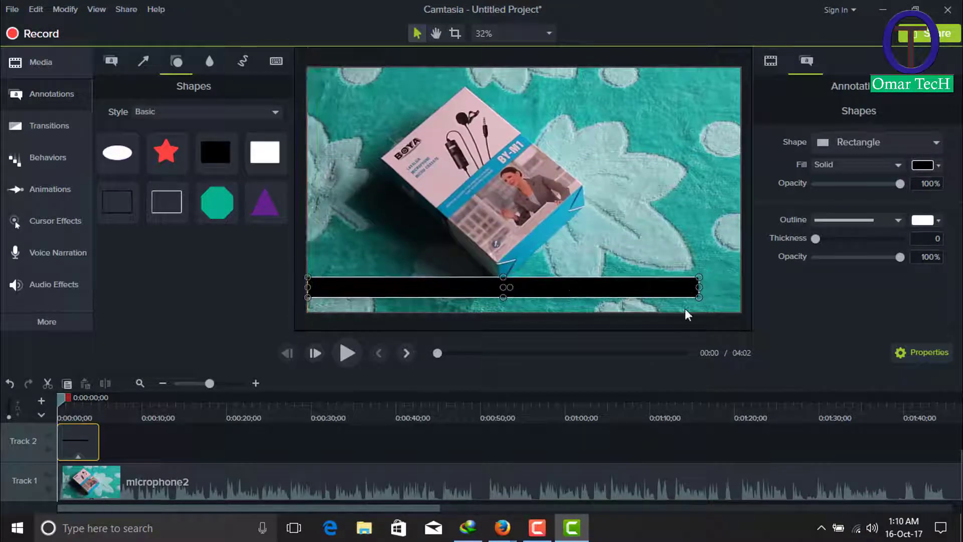
drag(697, 287, 741, 299)
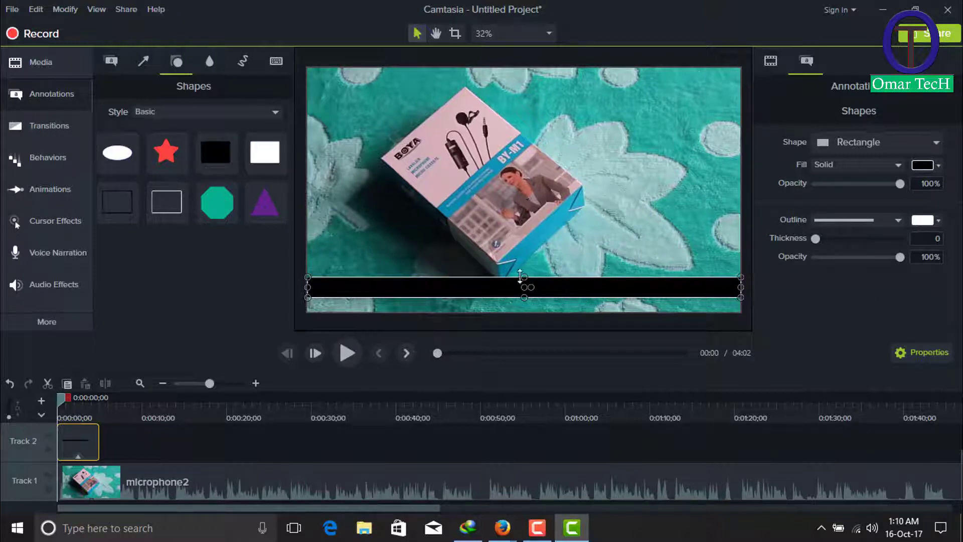
drag(526, 281, 532, 269)
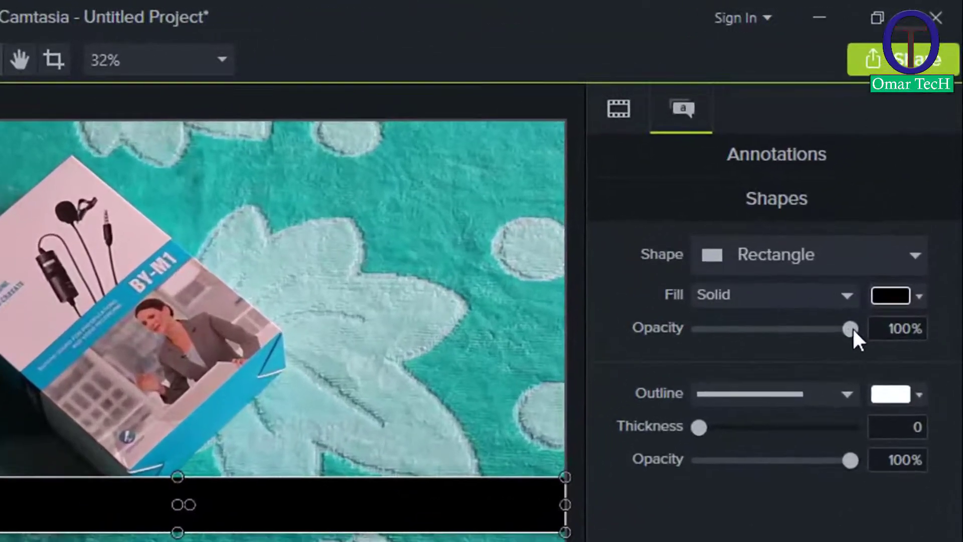
drag(899, 183, 888, 183)
drag(831, 333, 796, 350)
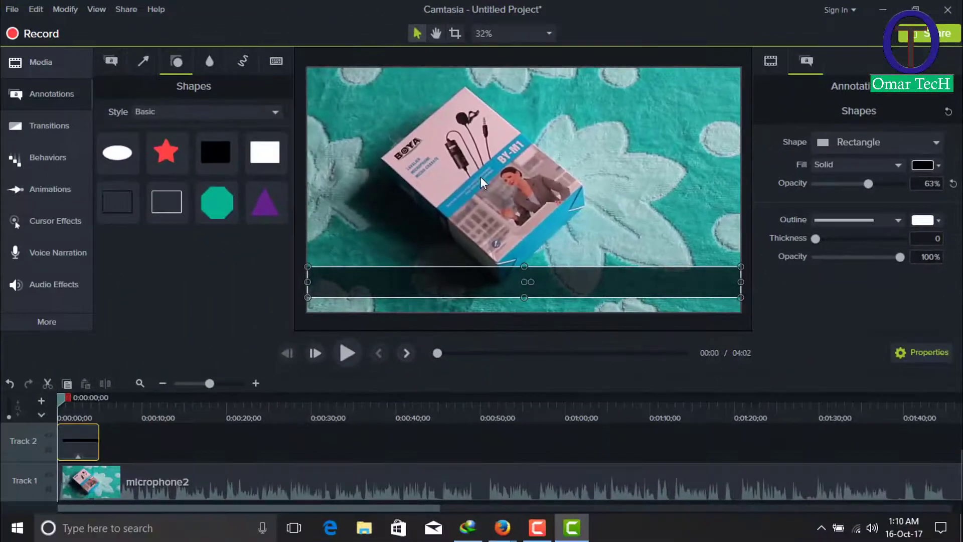
Add a plain text callout, widen it across the video and enter "আমাদের সাথে থাকার জন্য ধন্যবাদ সাবস্ক্রাইব করে সাথেই থাকুন"
click(110, 61)
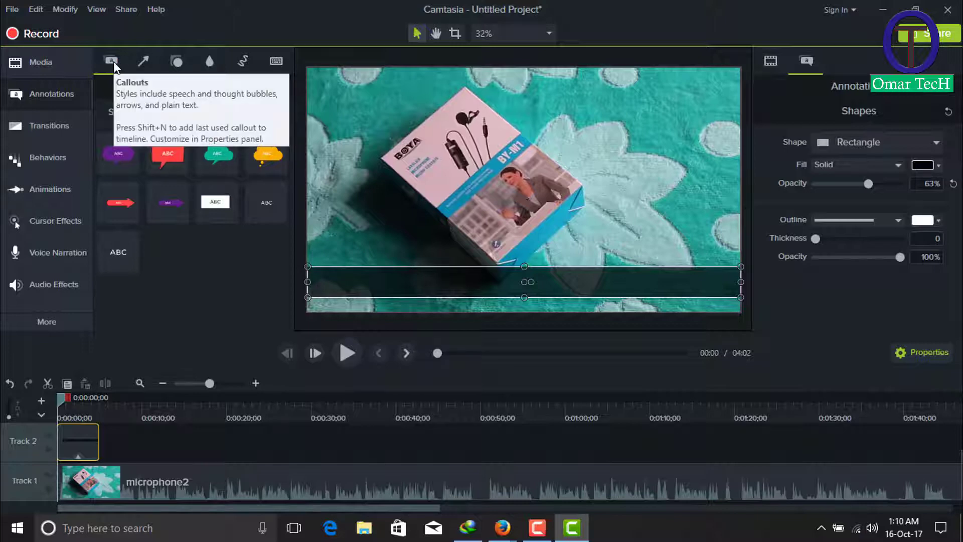
click(160, 160)
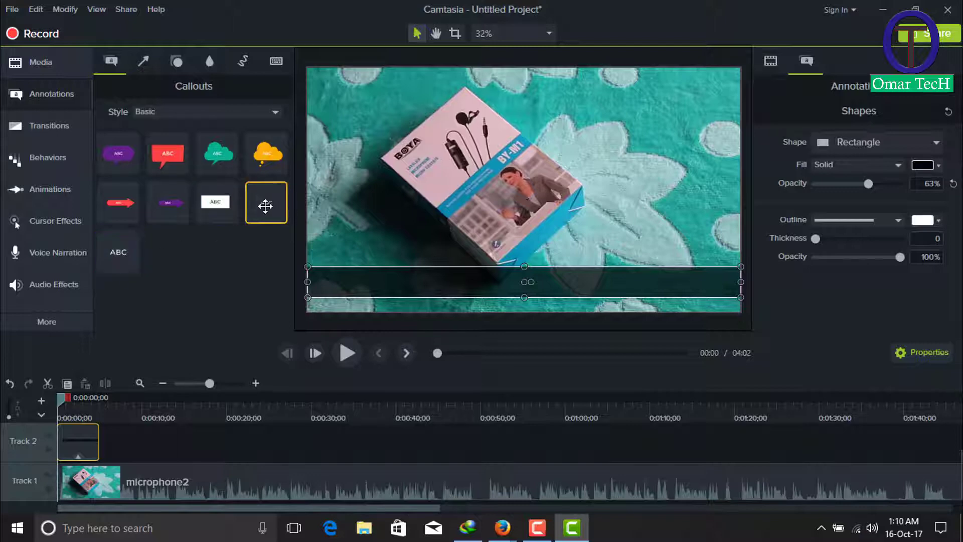
drag(304, 201, 718, 150)
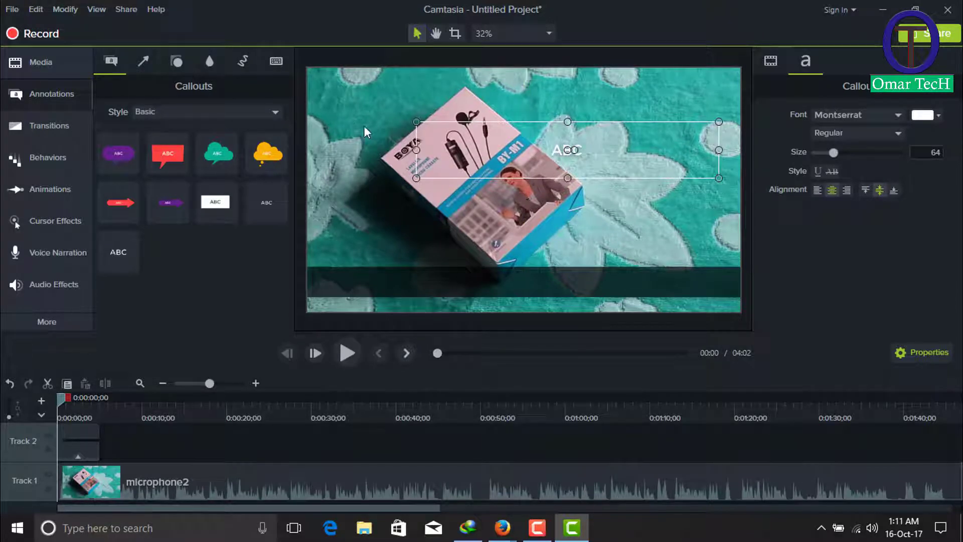
drag(423, 151, 307, 149)
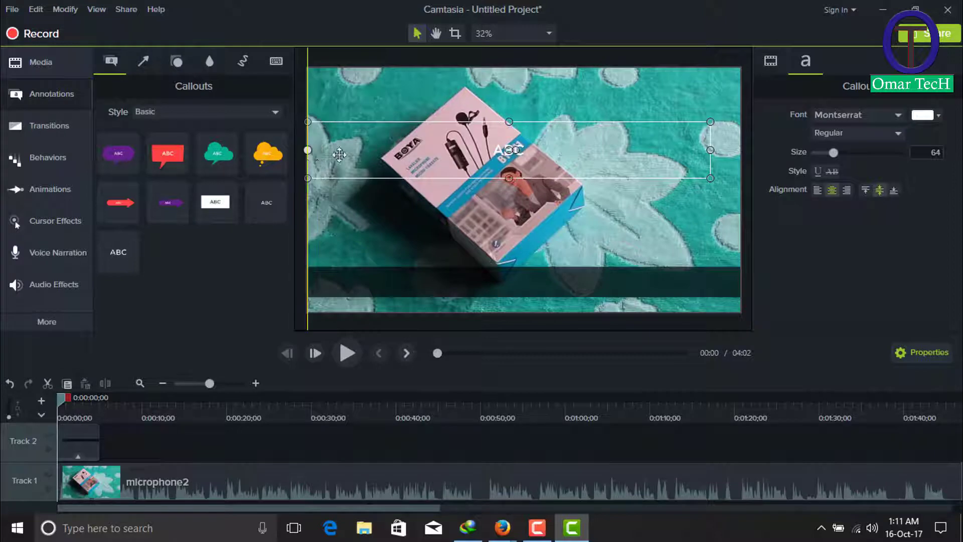
click(502, 150)
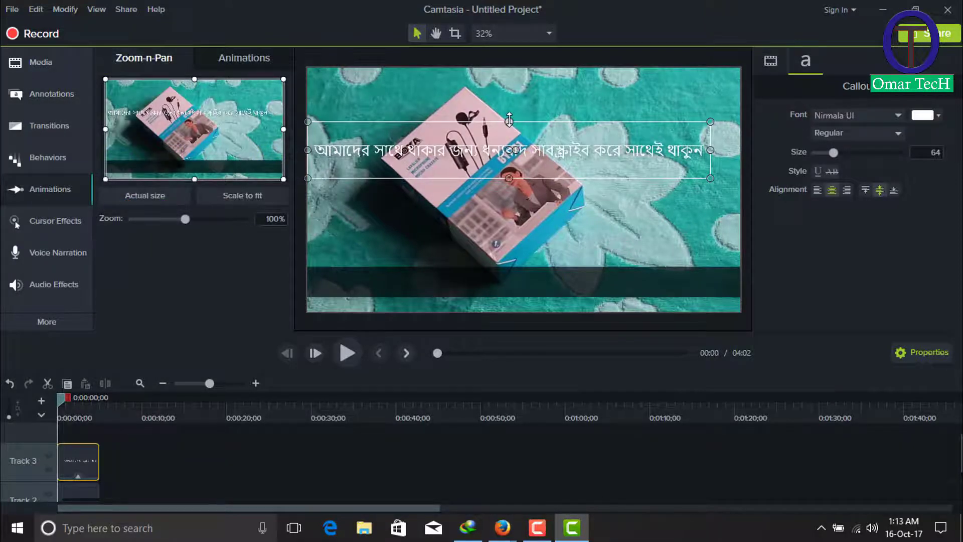
Shrink the text box to one line's height and move it along the black band until it sits just past the video's right edge
drag(509, 122, 512, 153)
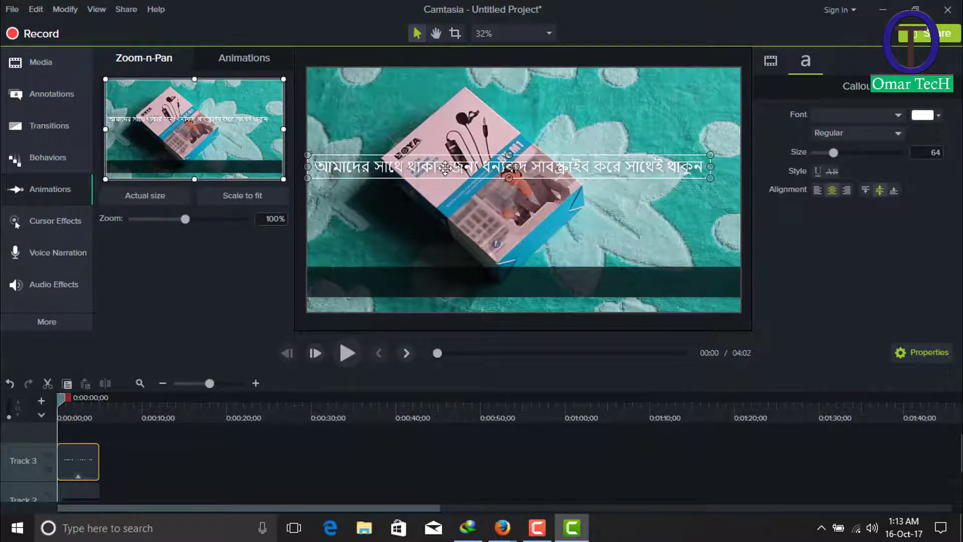
drag(449, 167, 464, 282)
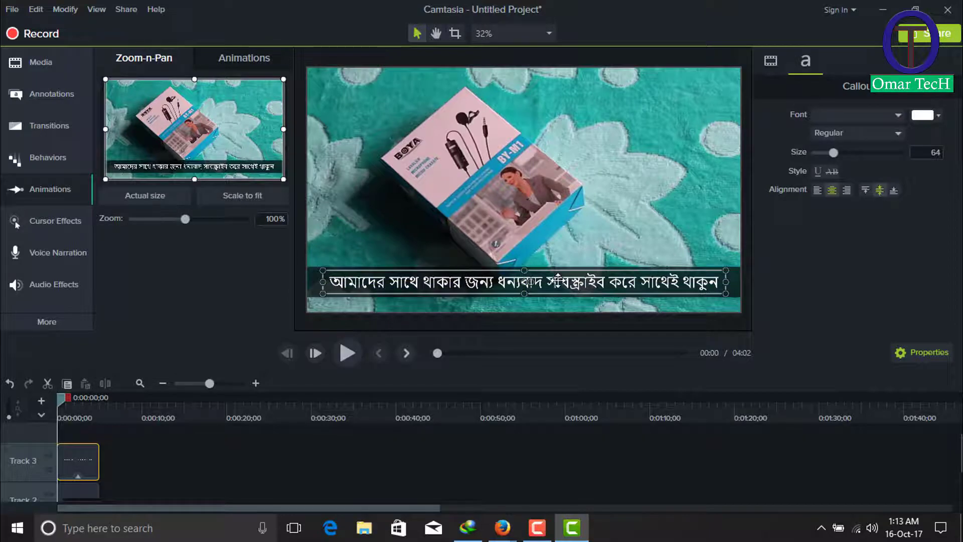
drag(590, 282, 859, 278)
click(707, 276)
drag(688, 272, 763, 281)
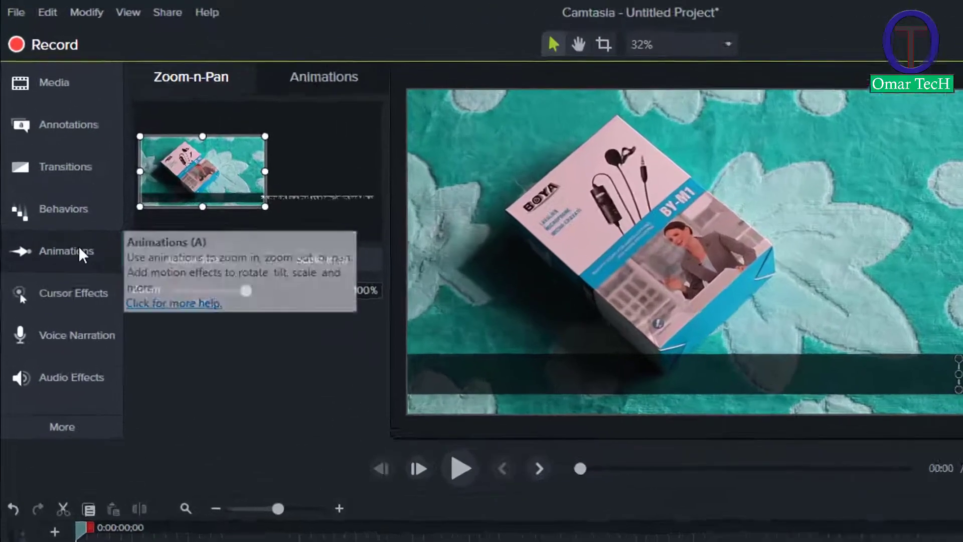
Apply a Custom animation to the beginning of the text clip on Track 3
click(83, 254)
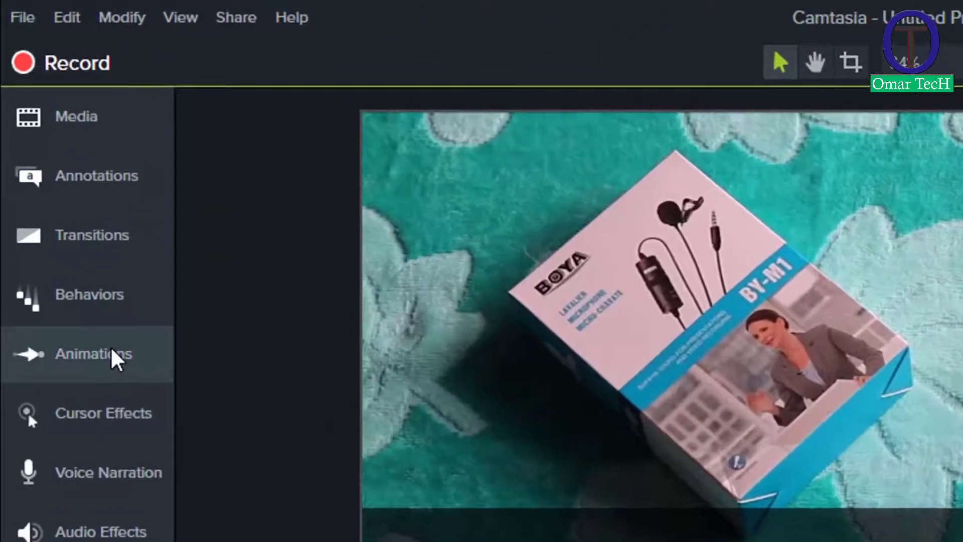
click(82, 254)
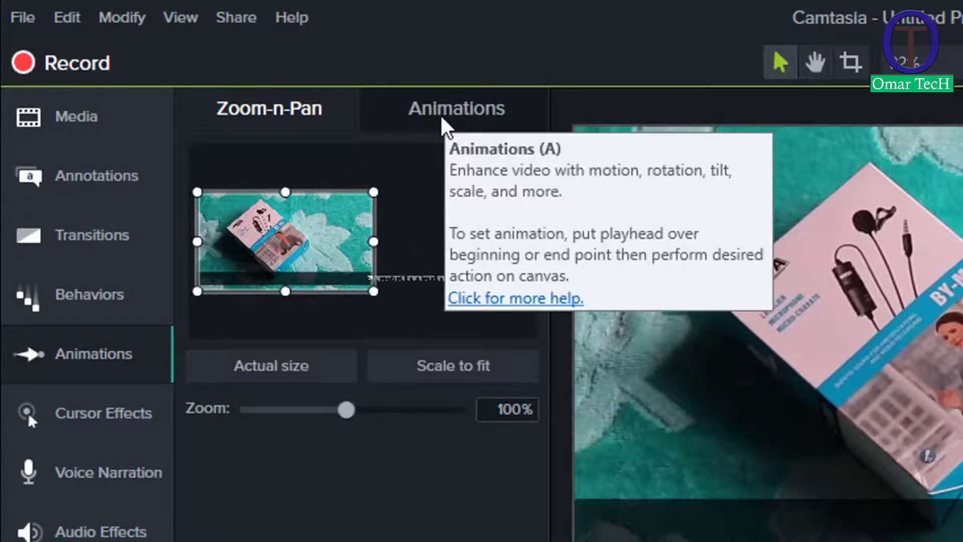
click(444, 127)
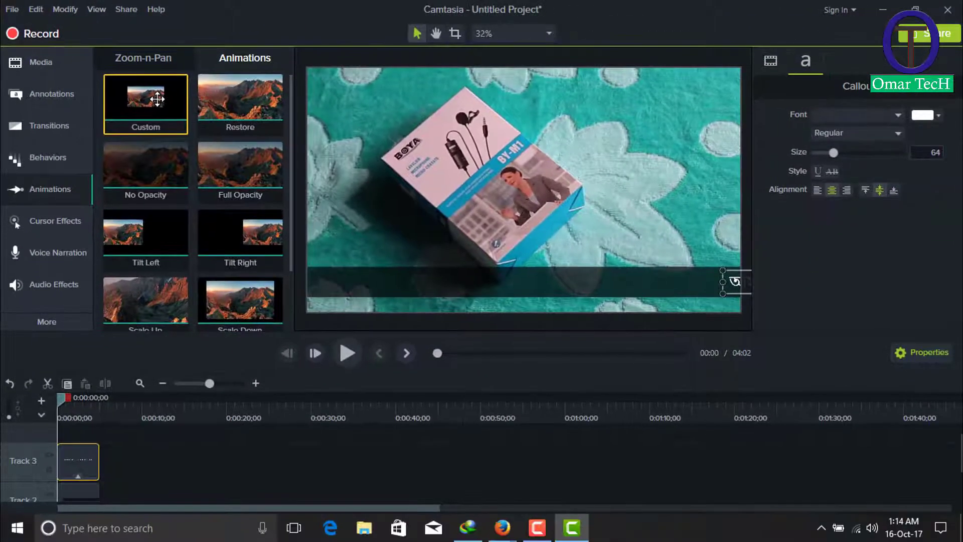
drag(157, 99, 69, 459)
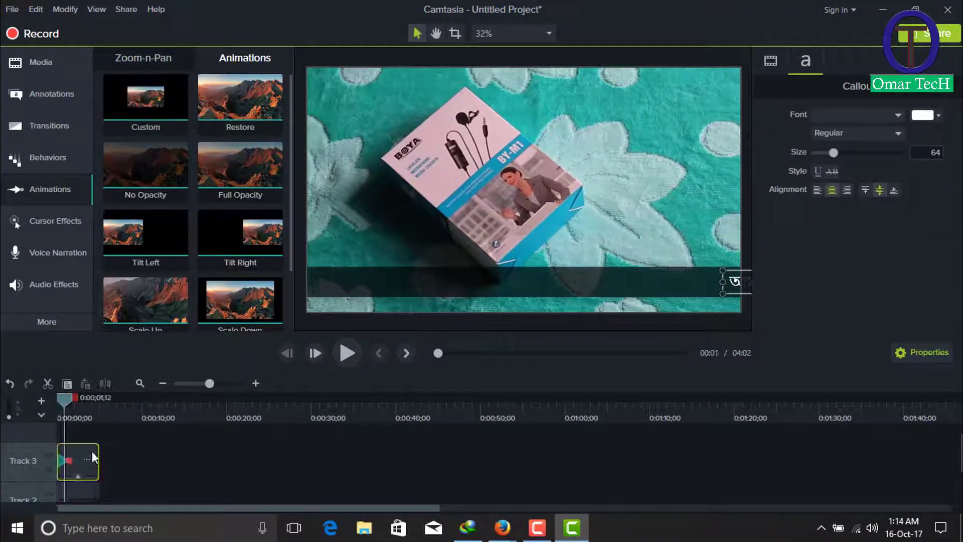
Extend the text clip on Track 3 and the rectangle clip on Track 2 to about 15 seconds each
scroll(116, 442, down, 1)
scroll(117, 444, up, 1)
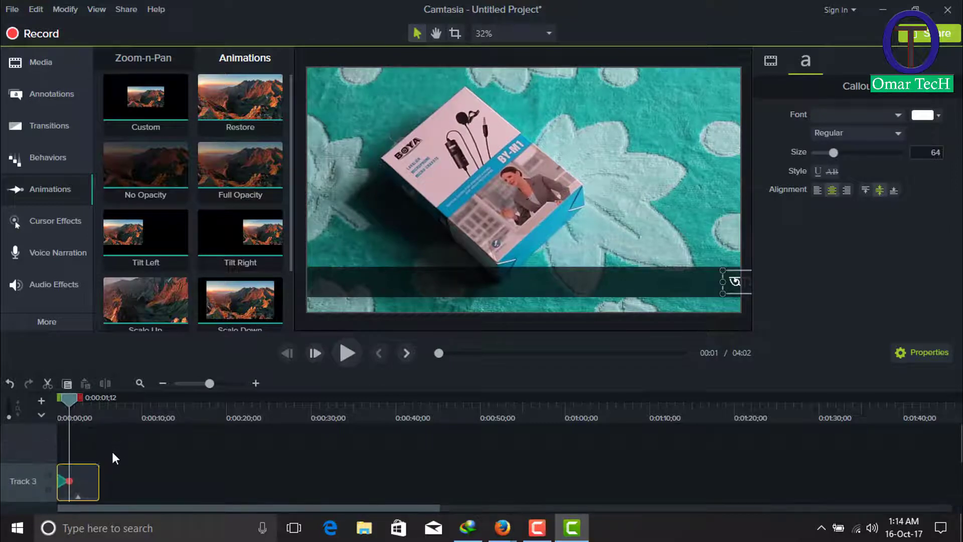
drag(97, 477, 188, 476)
scroll(116, 472, down, 1)
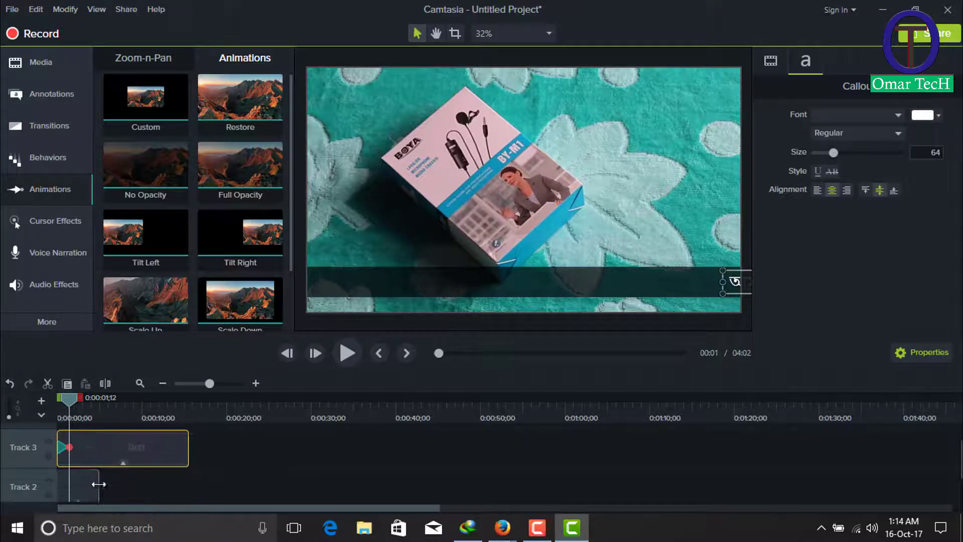
drag(99, 483, 196, 477)
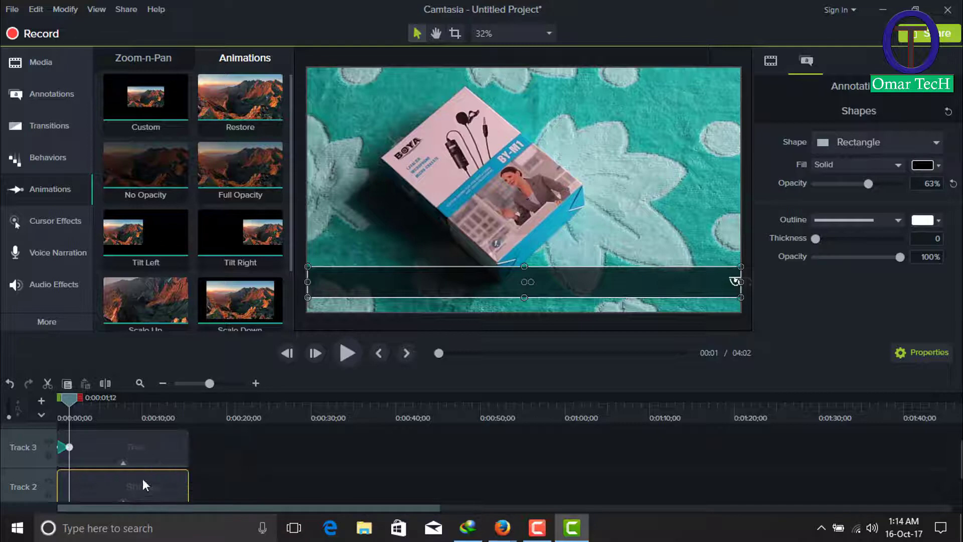
Set the text's end position for the animation by moving it along the band to just beyond the video's left edge
click(157, 440)
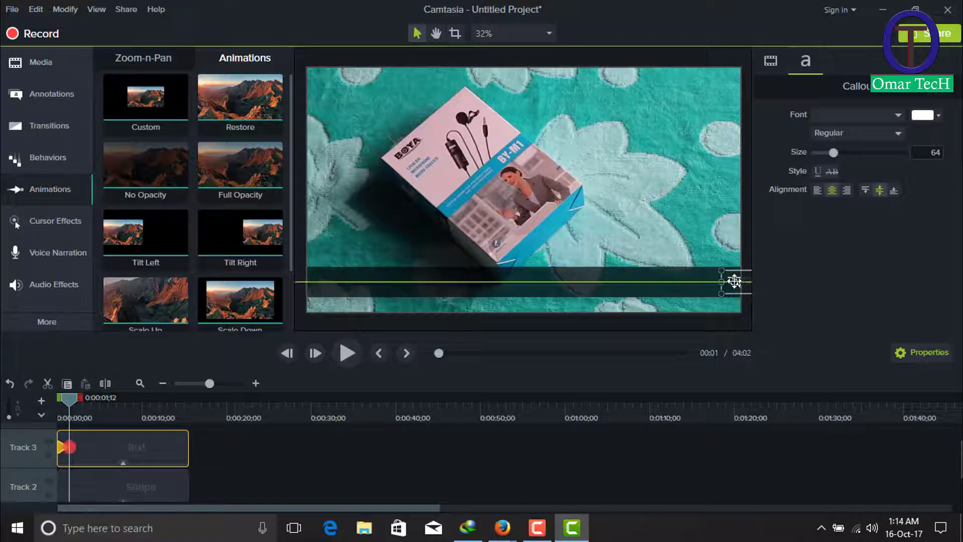
text(আমাদের সাথে থাকা)
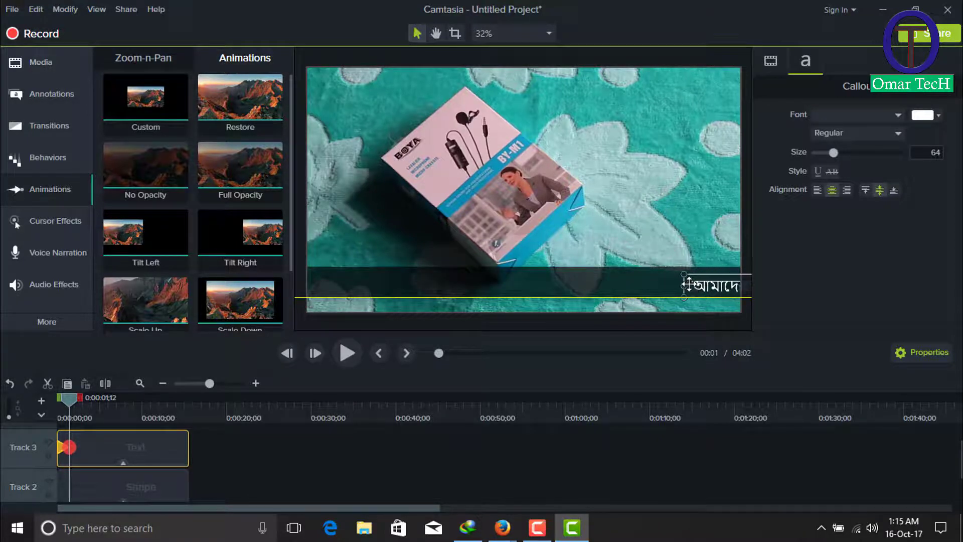
text(র)
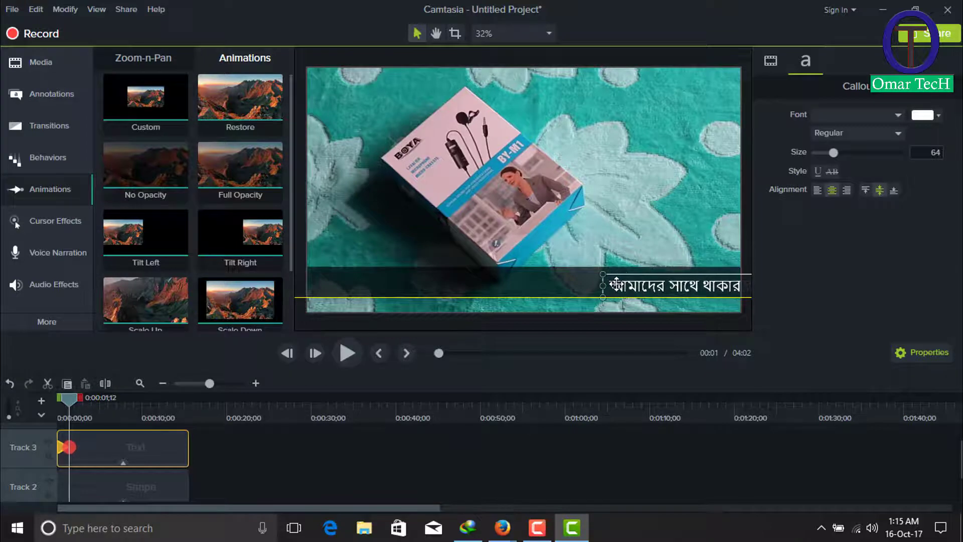
text( জন্য ধন্যবাদ সাবস্ক্রাইব করে সাথেই থাকুন)
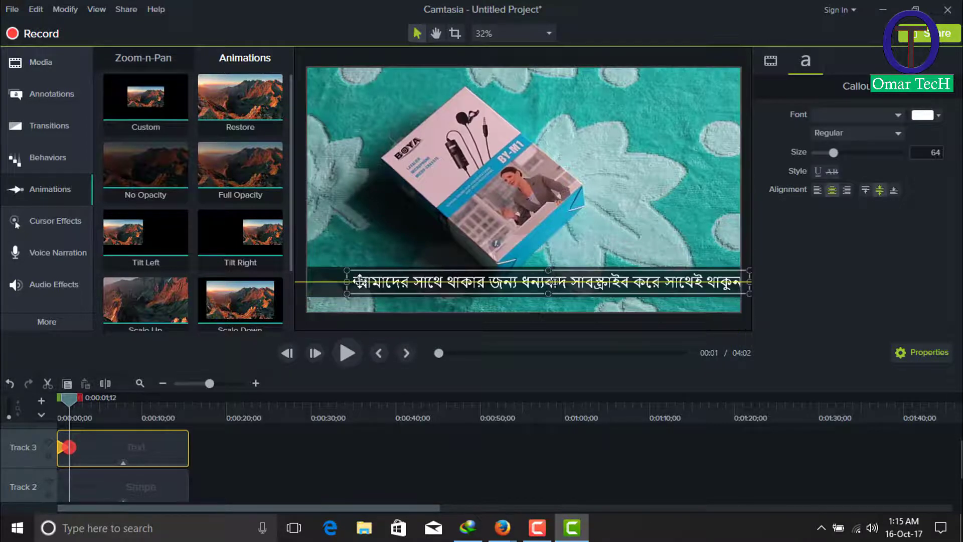
drag(346, 281, 200, 283)
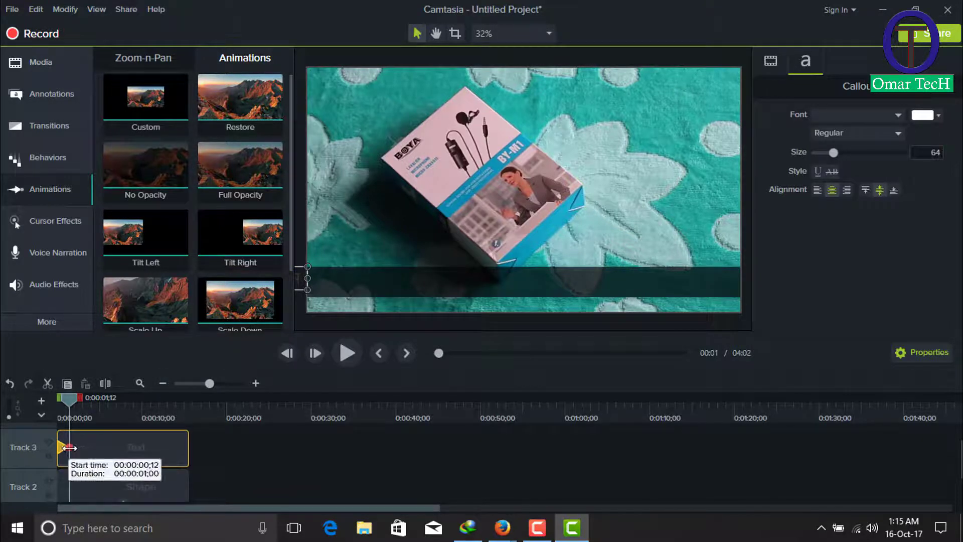
Stretch the text's animation to the end of its clip and return the playhead to the beginning of the timeline
drag(69, 447, 188, 446)
click(286, 353)
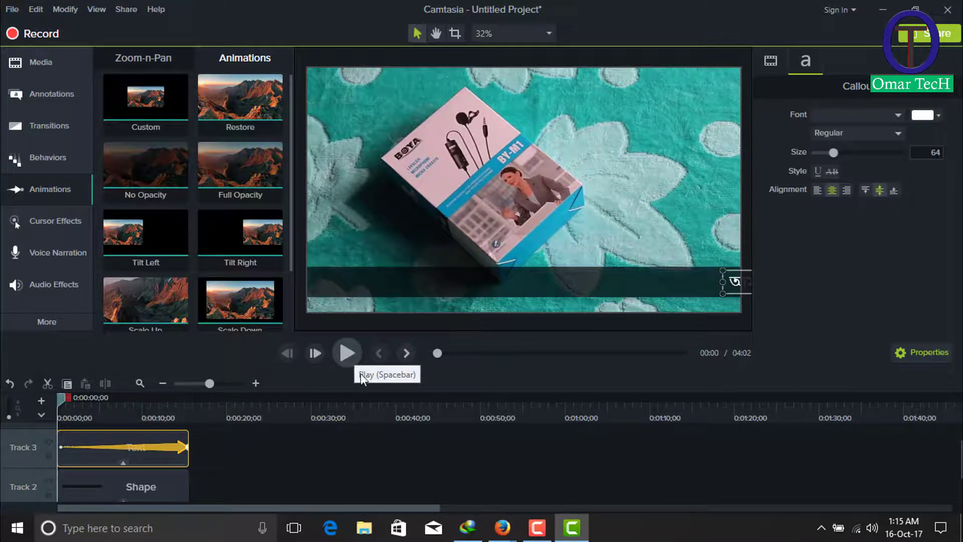
Play back the timeline from the beginning through the end of the text and rectangle clips to check the scrolling ticker, and stop
scroll(376, 430, down, 1)
scroll(375, 429, down, 1)
click(347, 353)
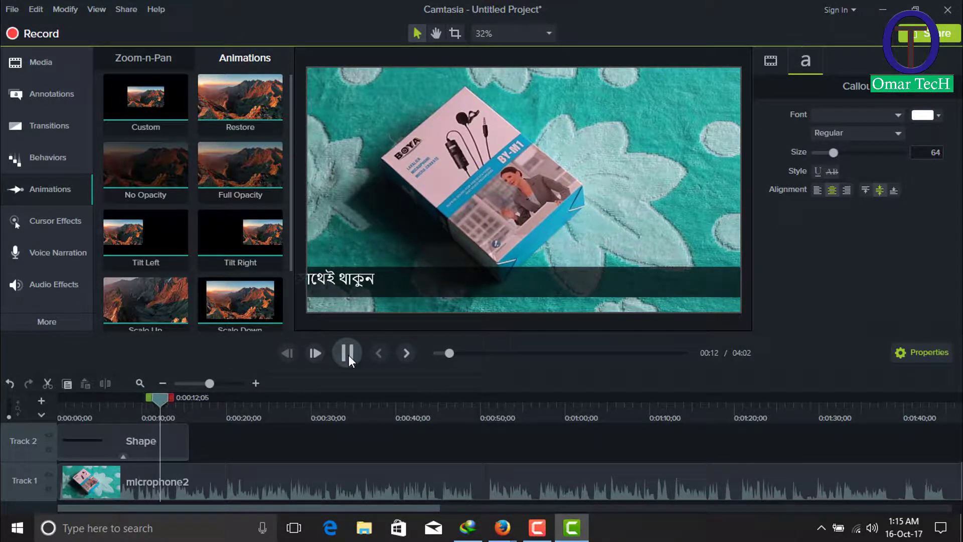
click(348, 355)
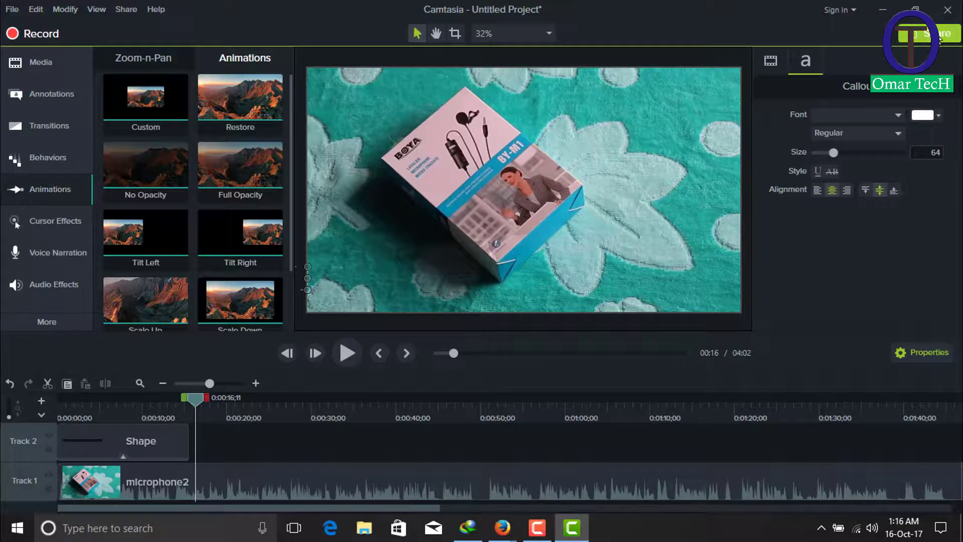
Walk through the Production Wizard with the MP4 only (up to 720p) preset as far as the save settings, and cancel without producing
click(906, 34)
click(860, 61)
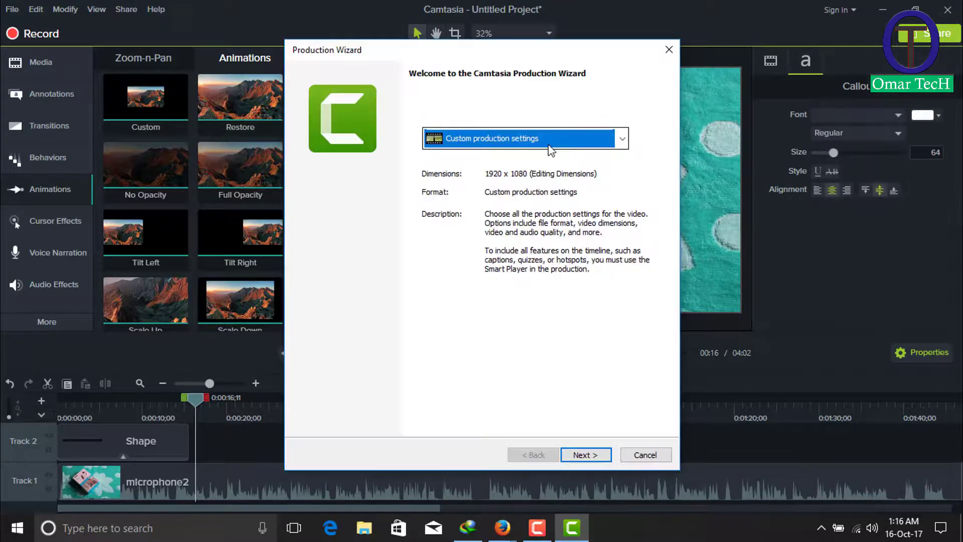
click(547, 141)
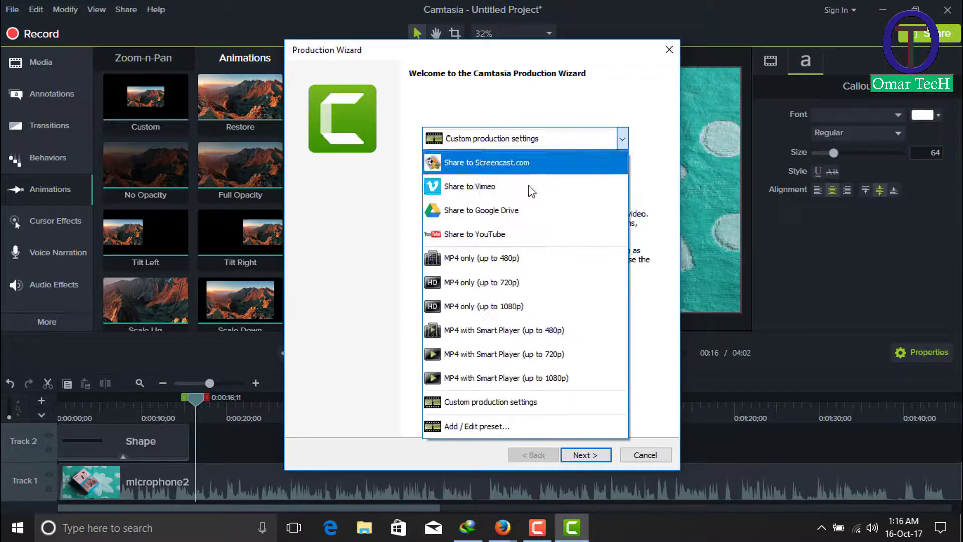
click(532, 312)
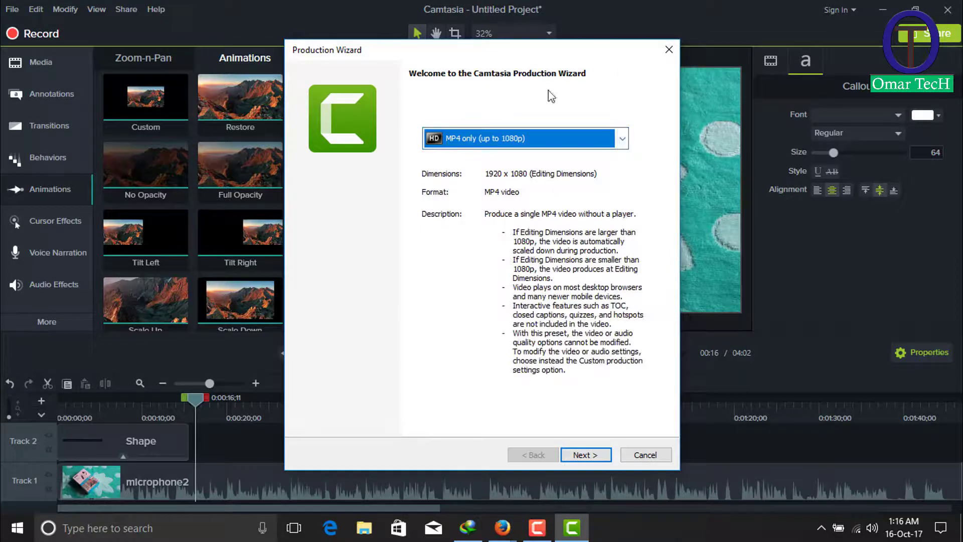
click(527, 138)
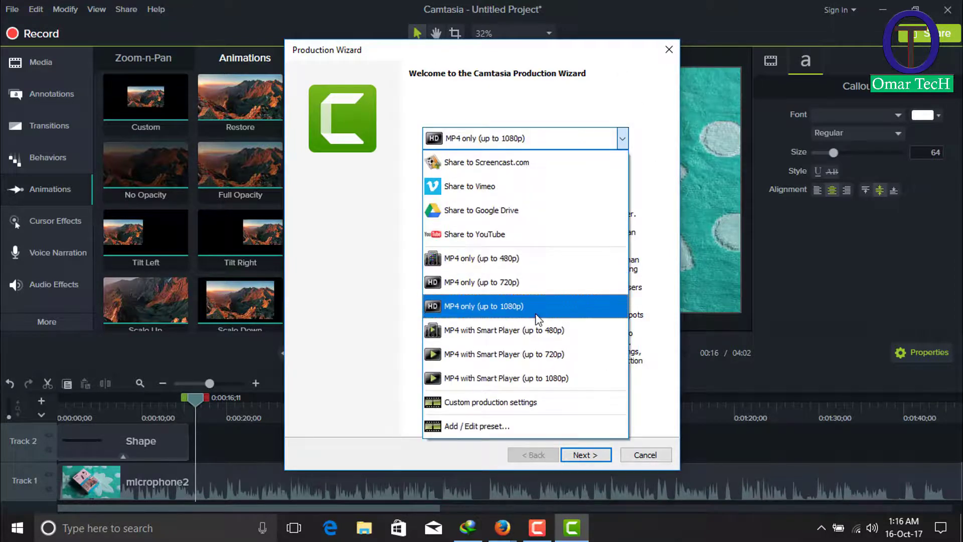
click(532, 283)
click(585, 454)
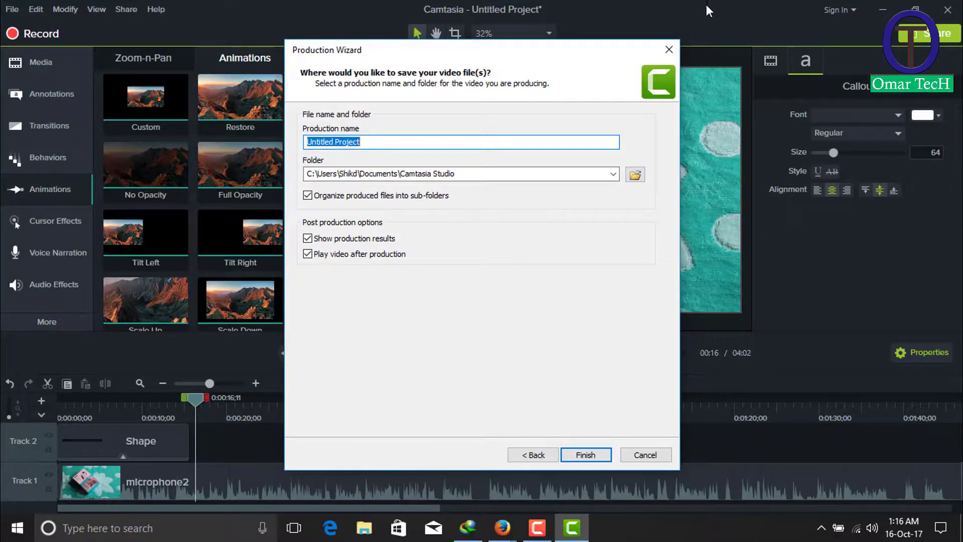
click(676, 55)
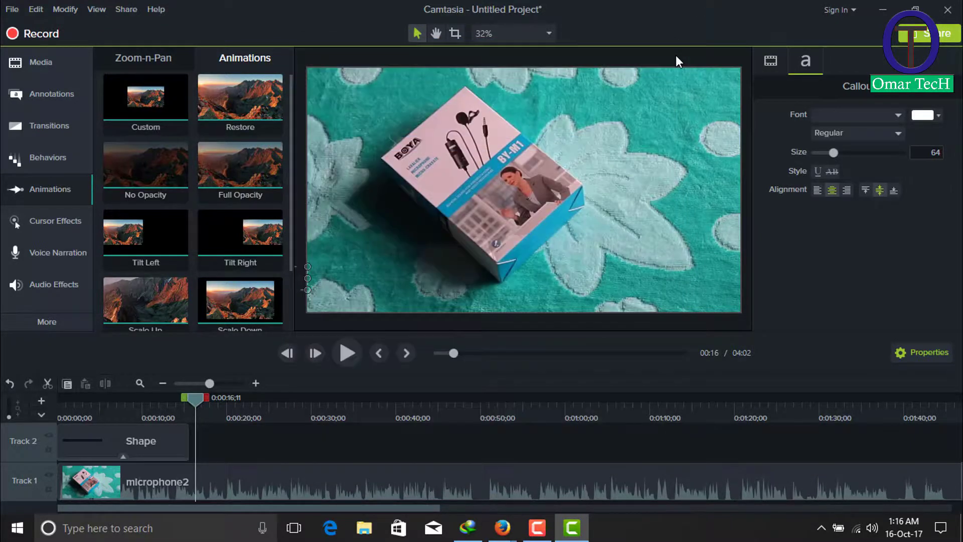